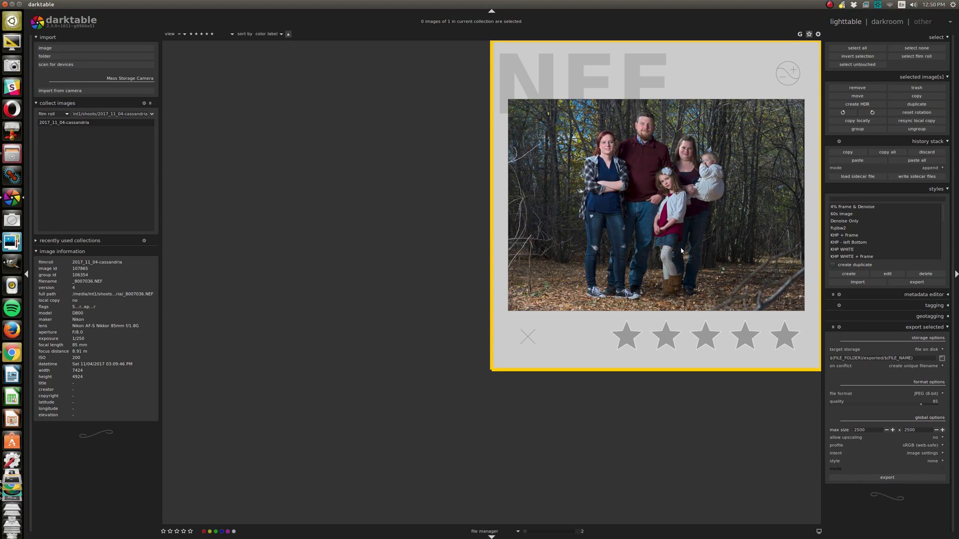
Duplicate the family photo and open the original version in the darkroom for editing
click(699, 182)
scroll(700, 183, up, 1)
scroll(709, 231, down, 1)
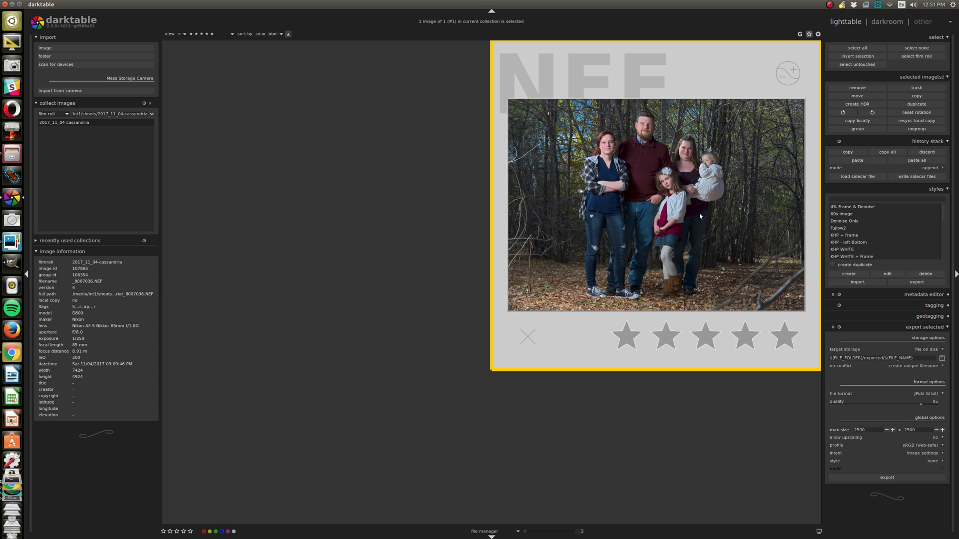
key(ctrl+d)
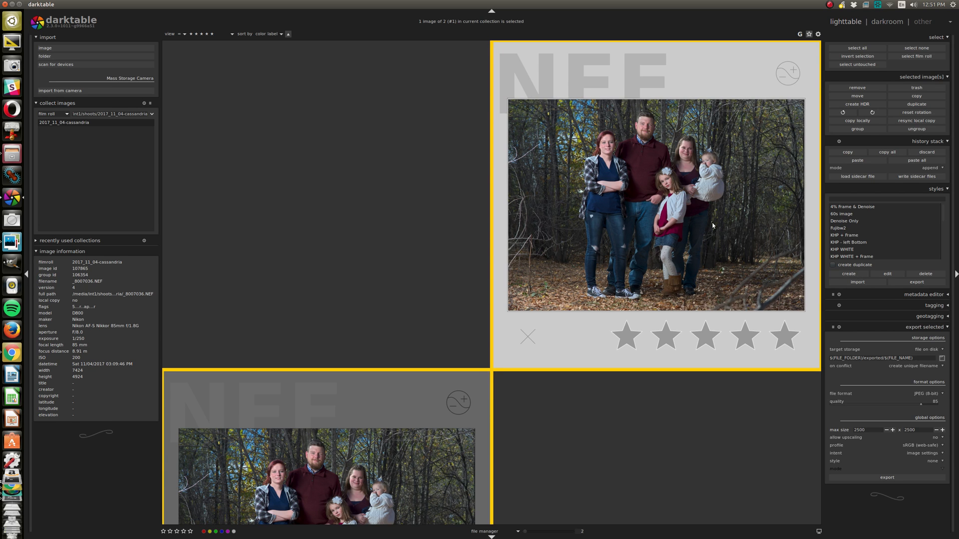
double_click(740, 300)
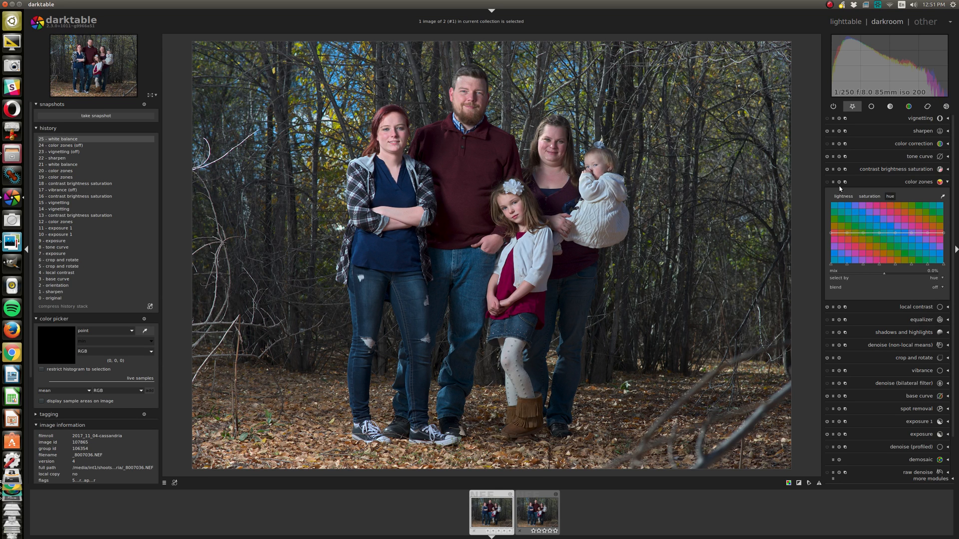
Lower the color zones hue curve across the orange, yellow and green ranges to turn the foliage autumn red-orange
scroll(849, 232, up, 5)
scroll(850, 232, up, 3)
scroll(851, 233, up, 3)
drag(849, 232, 849, 235)
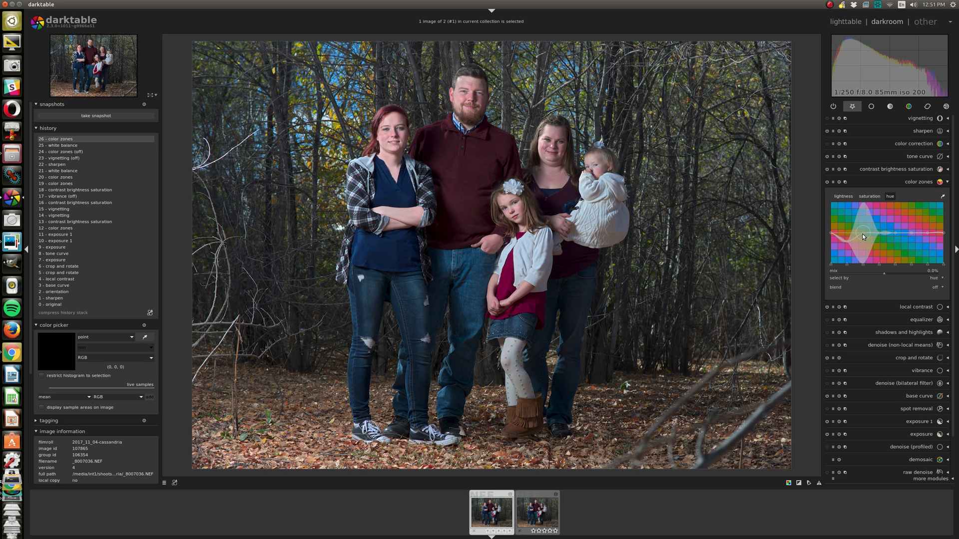
drag(861, 234, 863, 240)
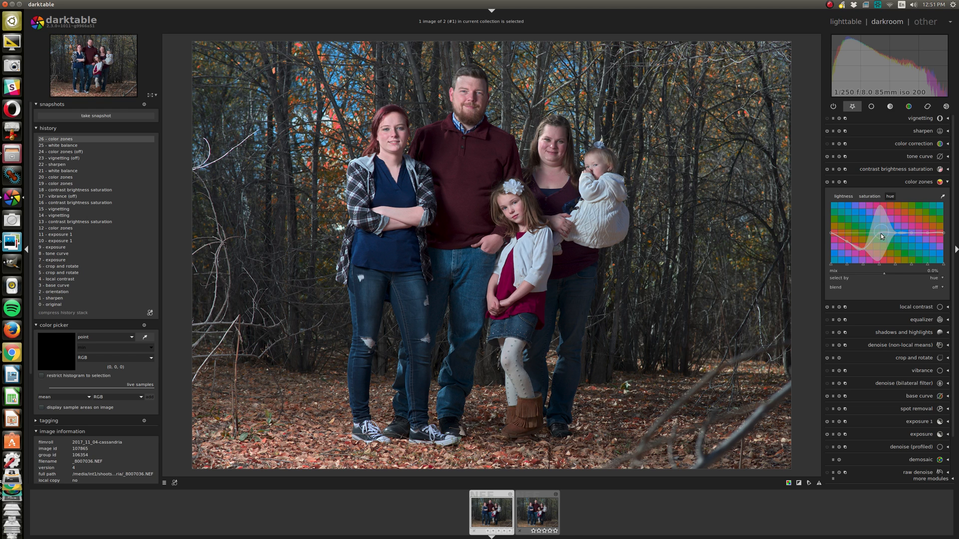
drag(882, 237, 885, 255)
Compare the photo with and without the color zones adjustment
click(826, 183)
click(826, 183)
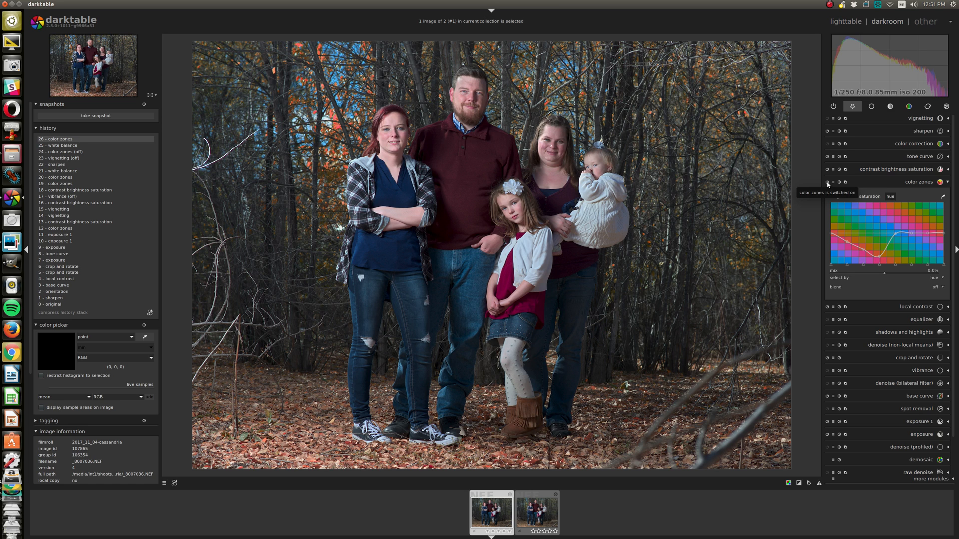
click(827, 182)
click(827, 182)
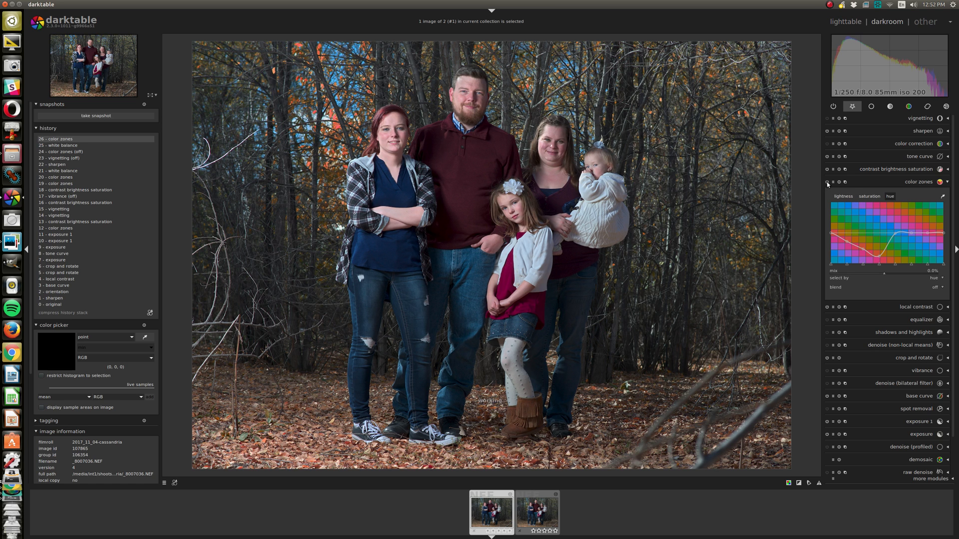
click(827, 183)
click(826, 182)
click(826, 182)
click(827, 182)
Give color zones a drawn mask, brush over the family's faces and upper bodies, and invert the mask
click(935, 292)
click(933, 302)
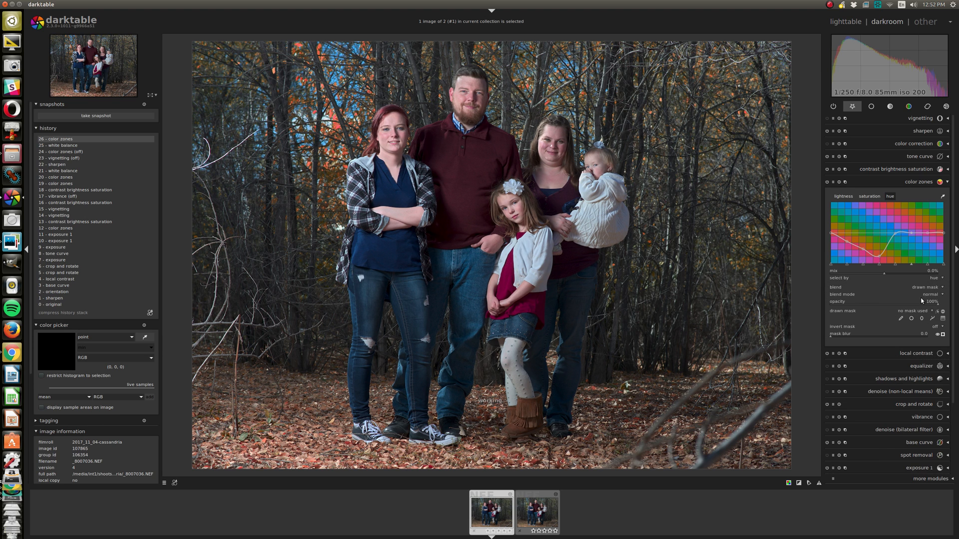
click(901, 318)
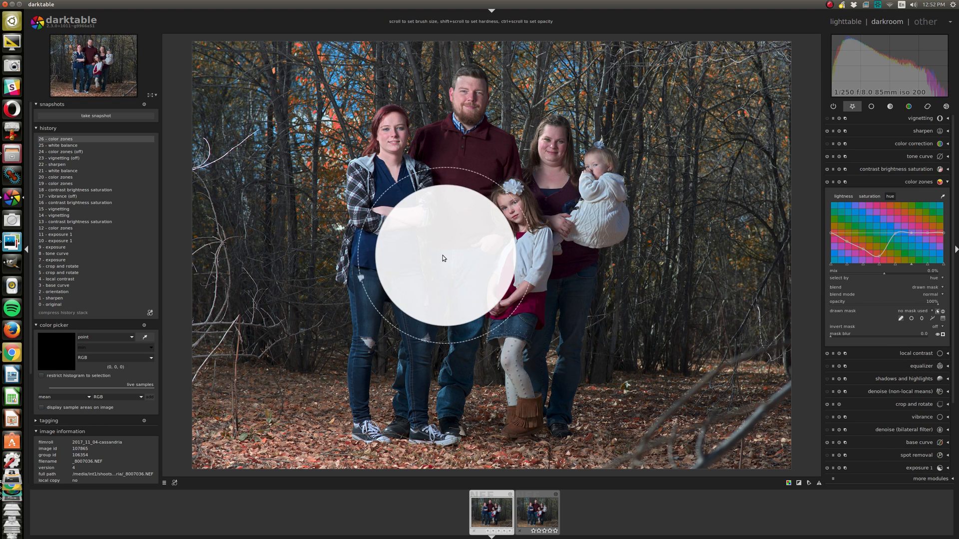
scroll(443, 256, down, 8)
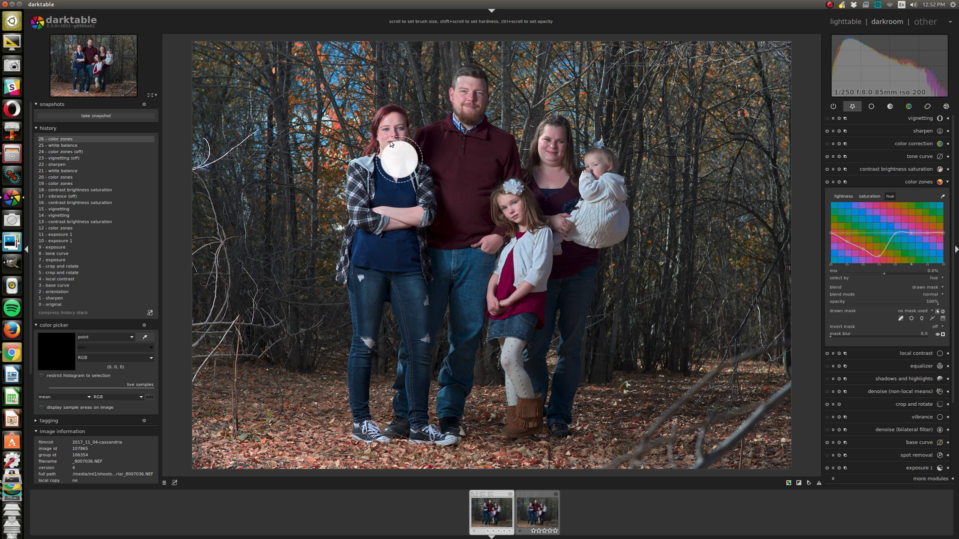
mouse_move(391, 125)
mouse_down()
mouse_move(389, 161)
mouse_move(403, 180)
mouse_move(477, 143)
mouse_move(467, 86)
mouse_move(465, 130)
mouse_move(513, 213)
mouse_move(543, 188)
mouse_move(553, 131)
mouse_move(547, 171)
mouse_move(557, 215)
mouse_move(598, 167)
mouse_move(599, 184)
mouse_move(591, 204)
mouse_move(527, 244)
mouse_move(451, 187)
mouse_move(416, 210)
mouse_move(363, 213)
mouse_up()
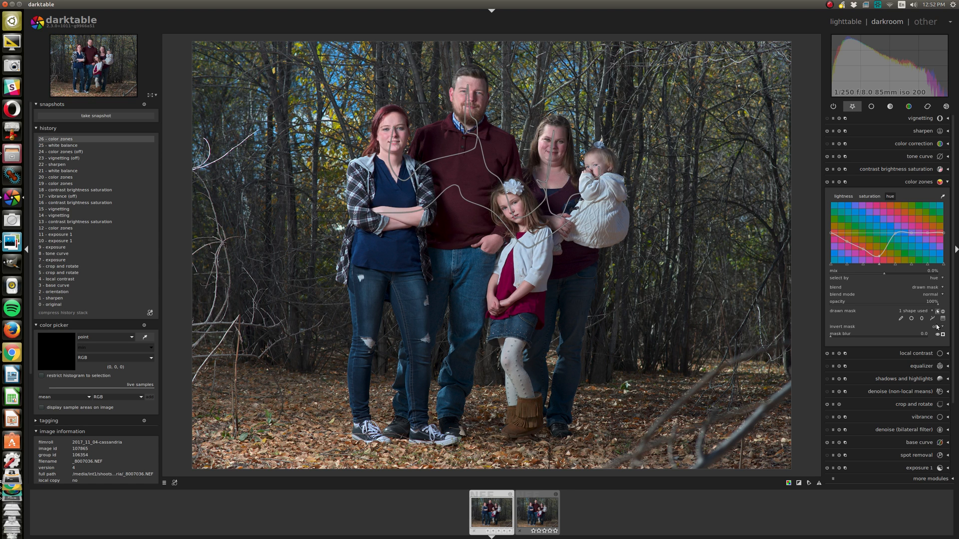
click(937, 327)
click(935, 333)
Try raising the yellow-green saturation in color zones, then level the curve again and collapse the module
click(872, 196)
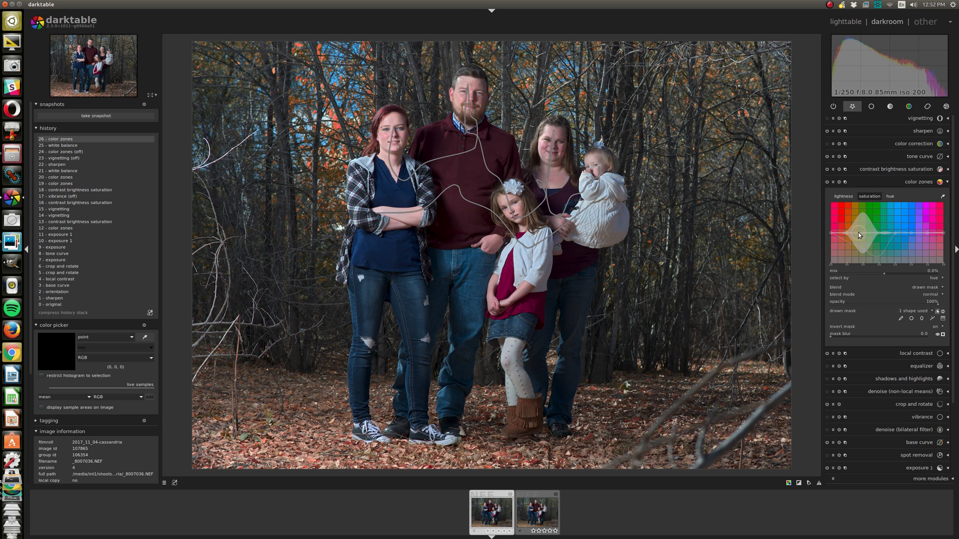
drag(858, 232, 859, 199)
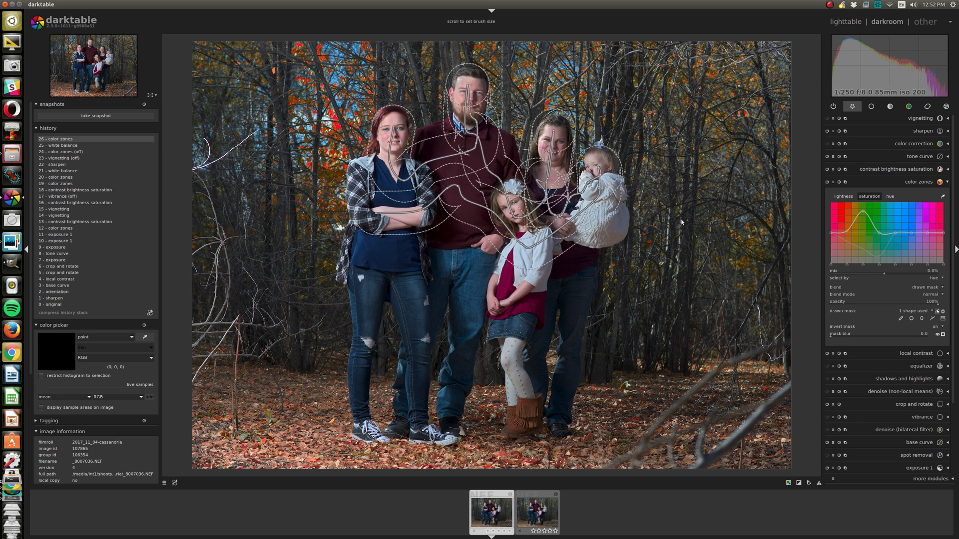
drag(861, 239, 863, 233)
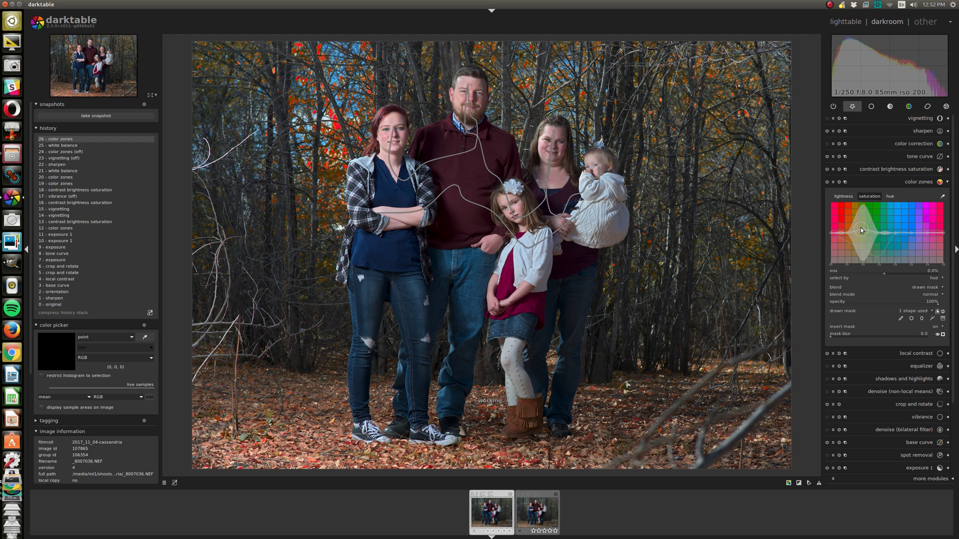
drag(860, 229, 856, 231)
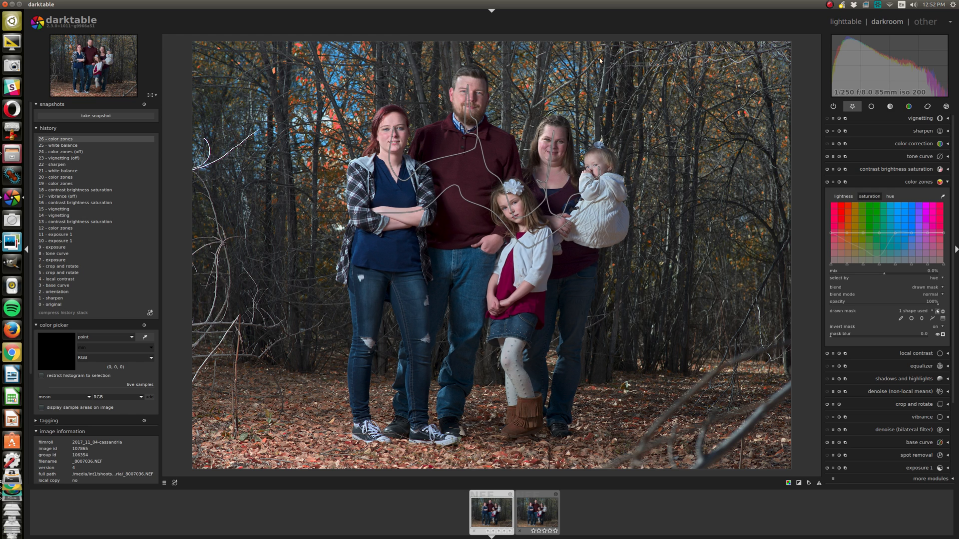
click(911, 183)
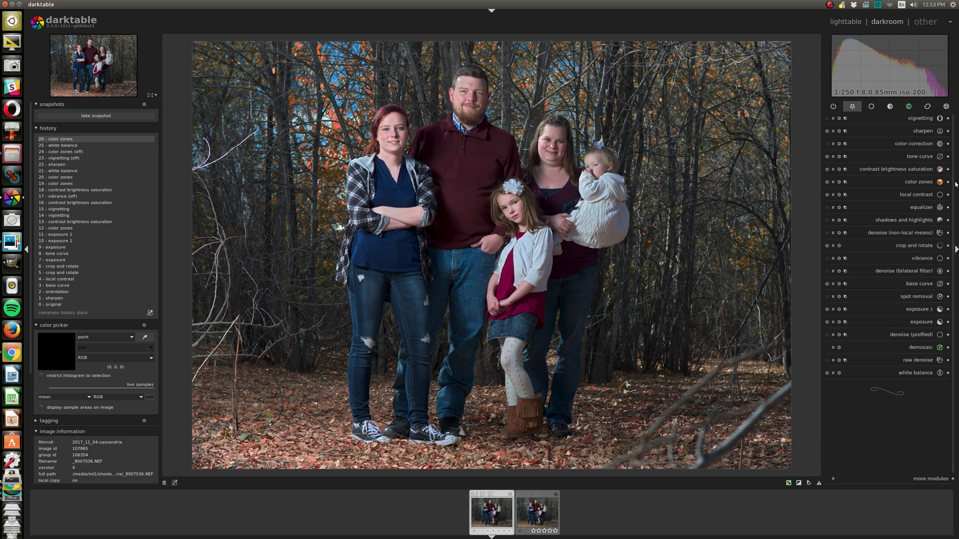
Add a new instance of contrast brightness saturation and set its saturation to 1.00
click(905, 169)
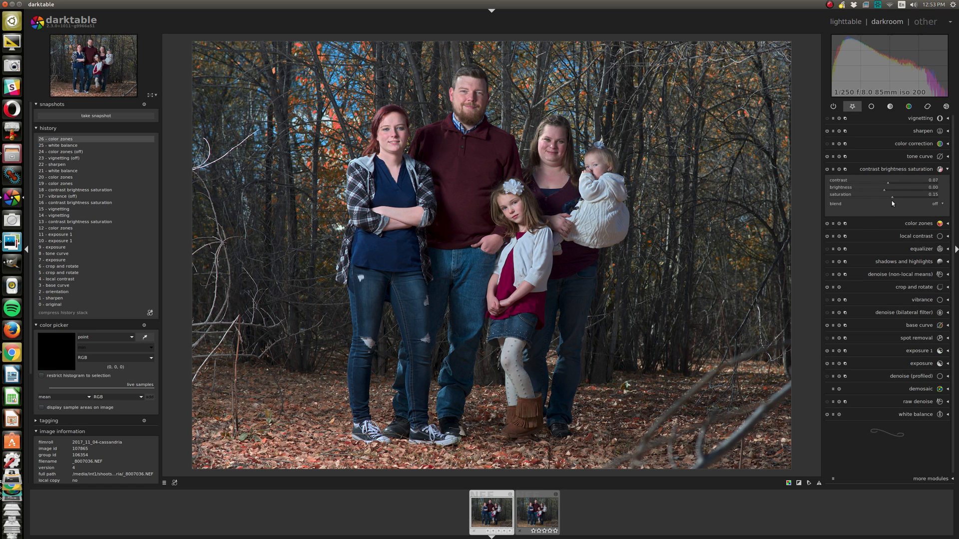
click(845, 170)
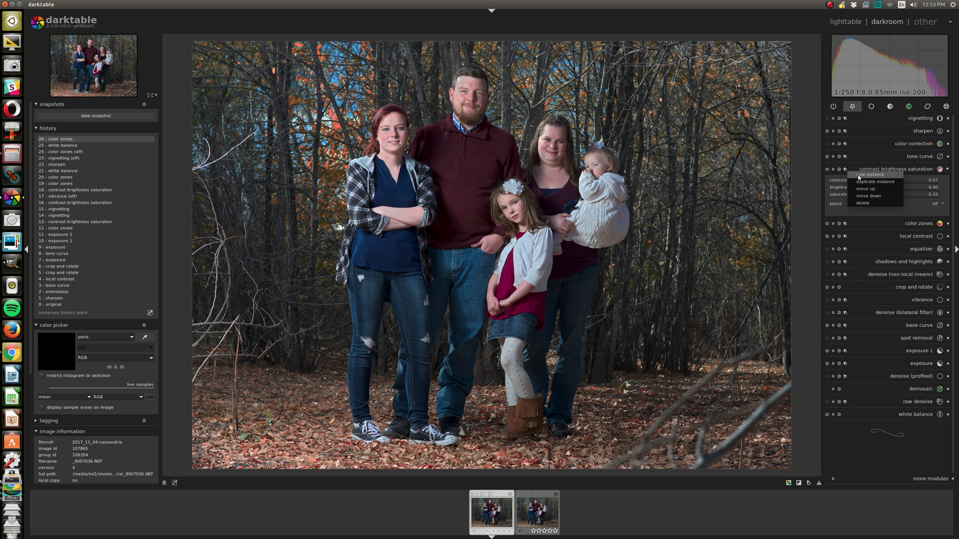
click(877, 179)
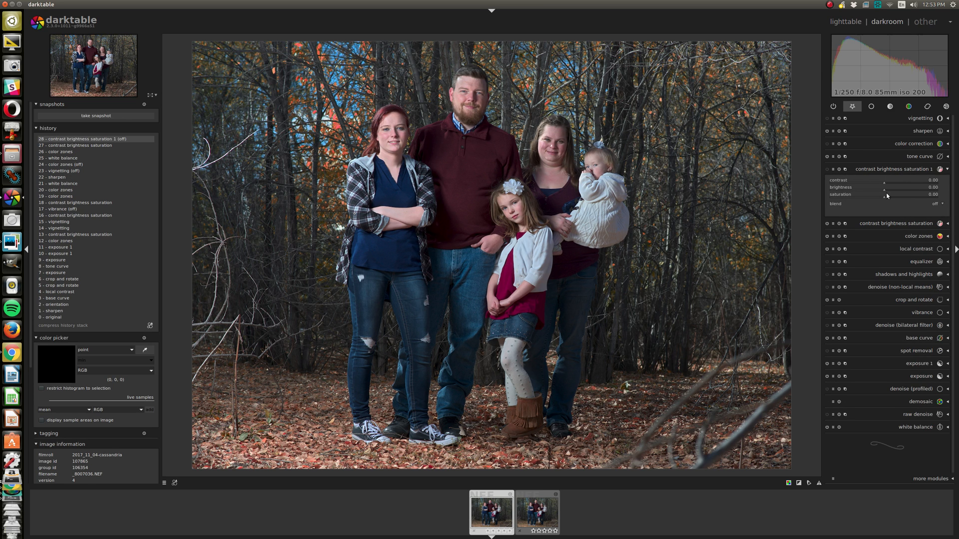
drag(887, 195, 958, 204)
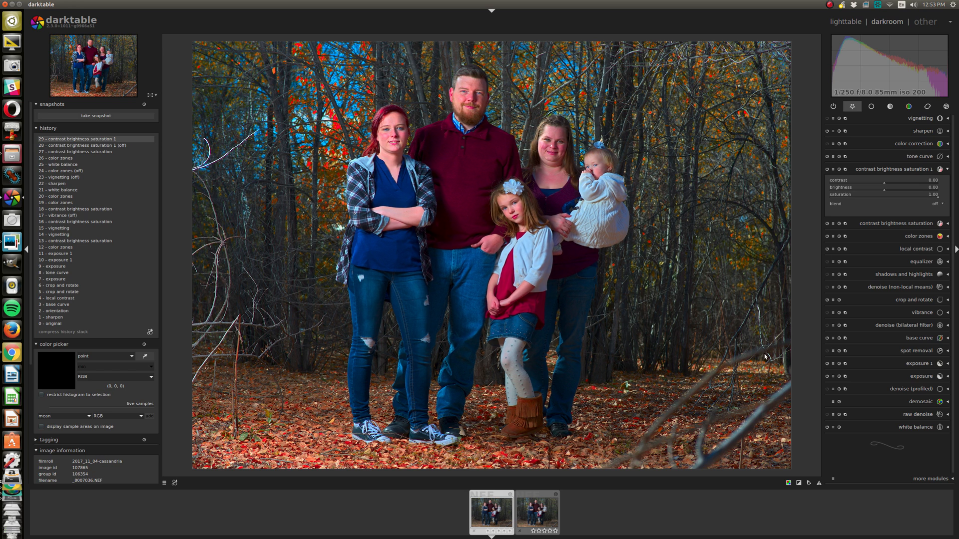
Limit the new saturation boost to the leafy ground by brushing a drawn mask along the photo's lower edge and corners
scroll(500, 367, down, 1)
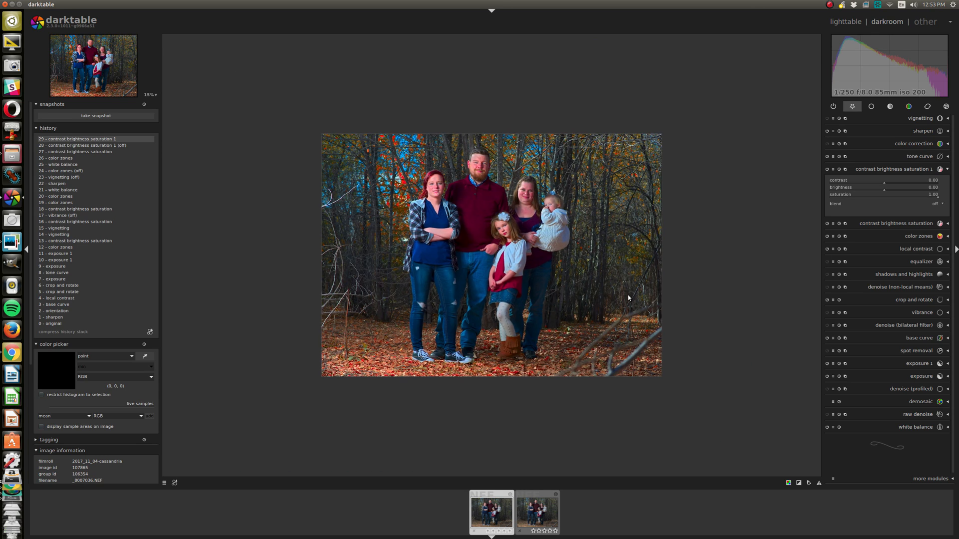
click(934, 203)
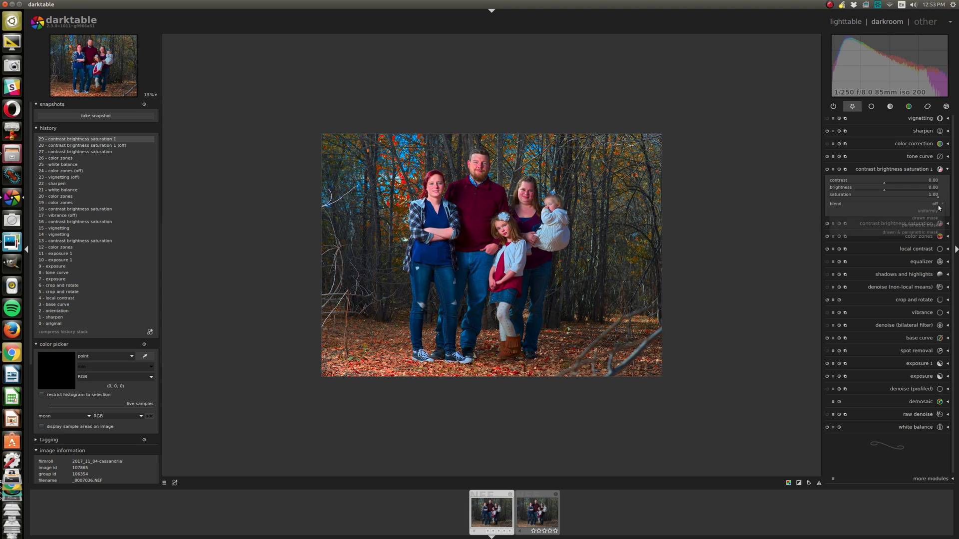
click(923, 227)
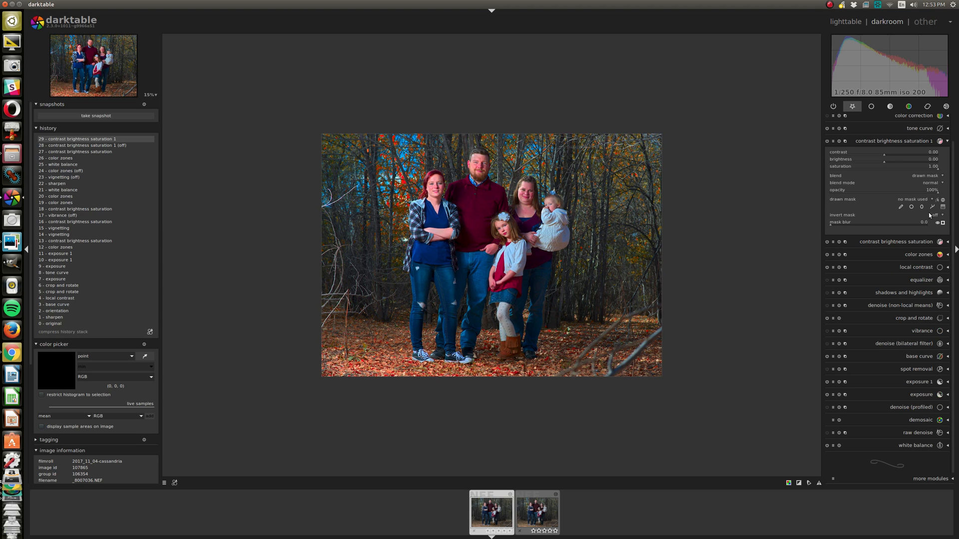
click(911, 207)
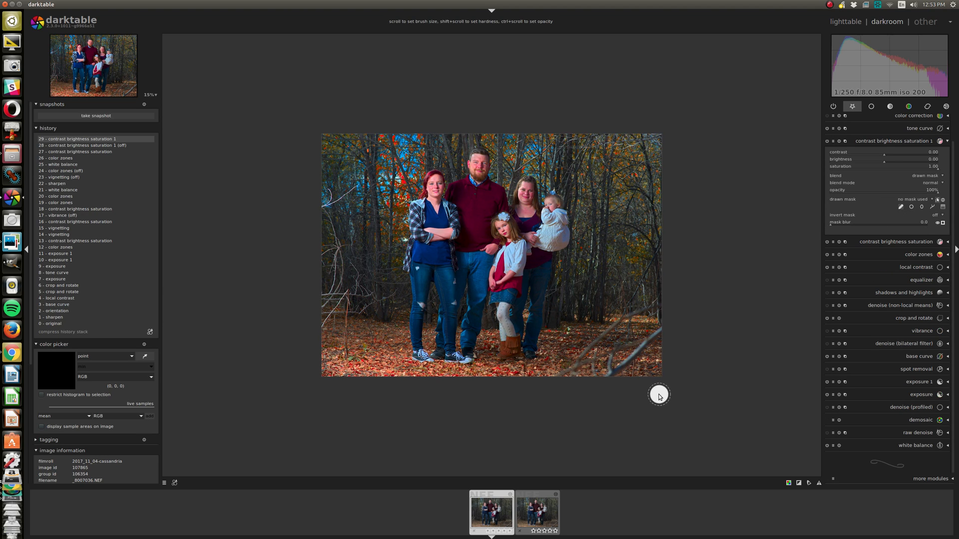
scroll(708, 408, up, 3)
scroll(702, 372, up, 4)
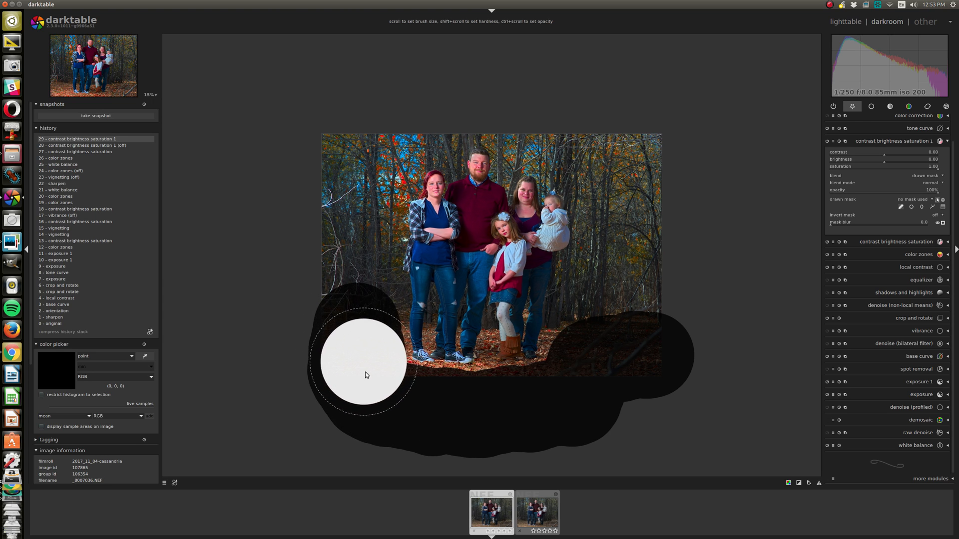
click(343, 352)
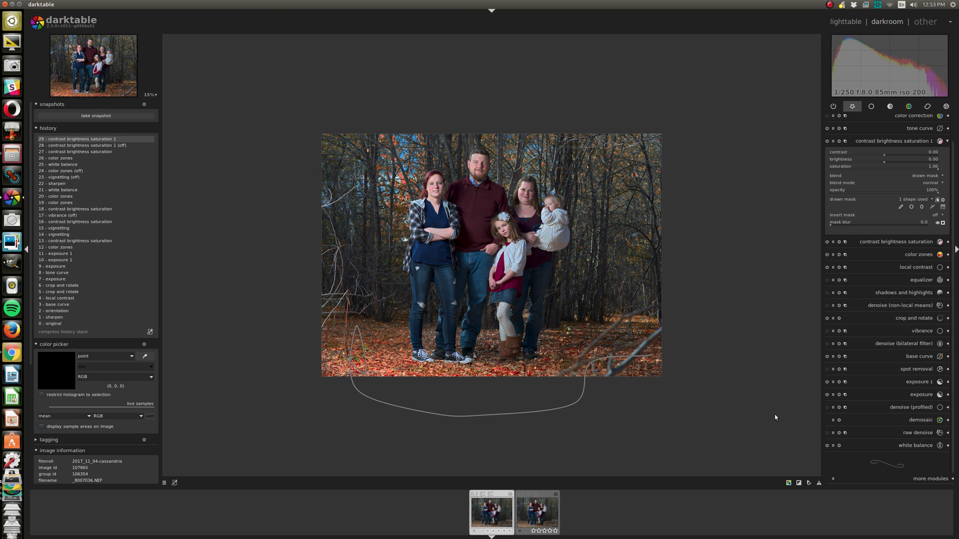
scroll(428, 309, up, 1)
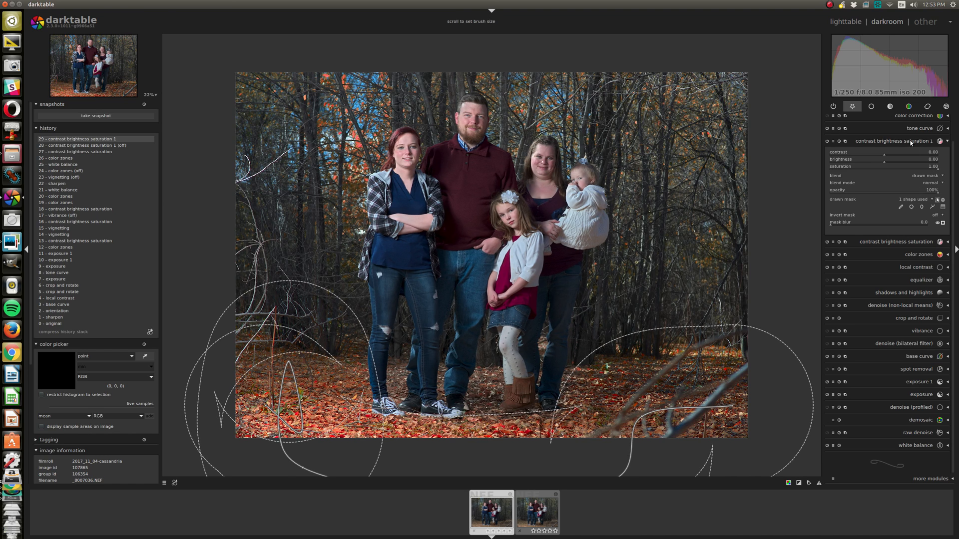
click(880, 142)
Enable vignetting, narrow its width/height ratio to 0.893 and set its saturation to 0.561
click(827, 119)
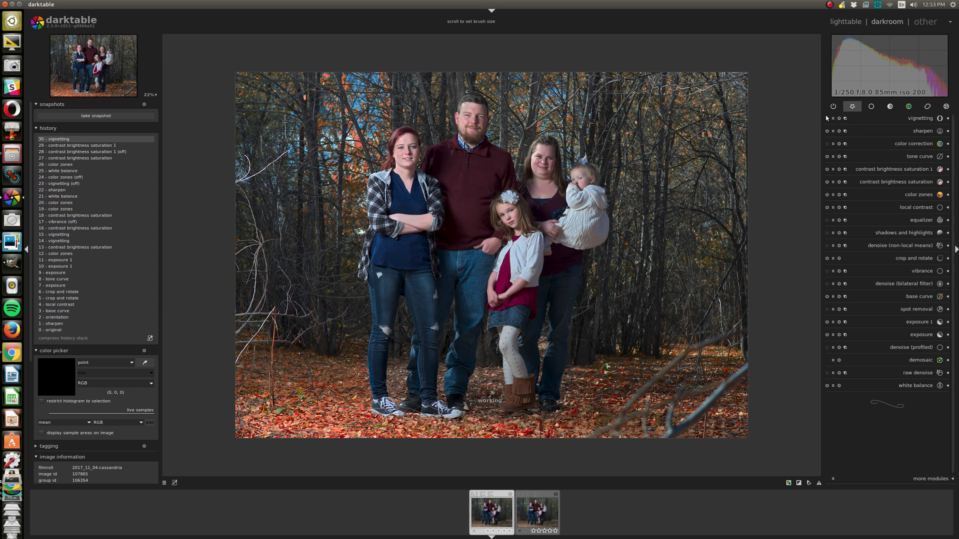
click(916, 120)
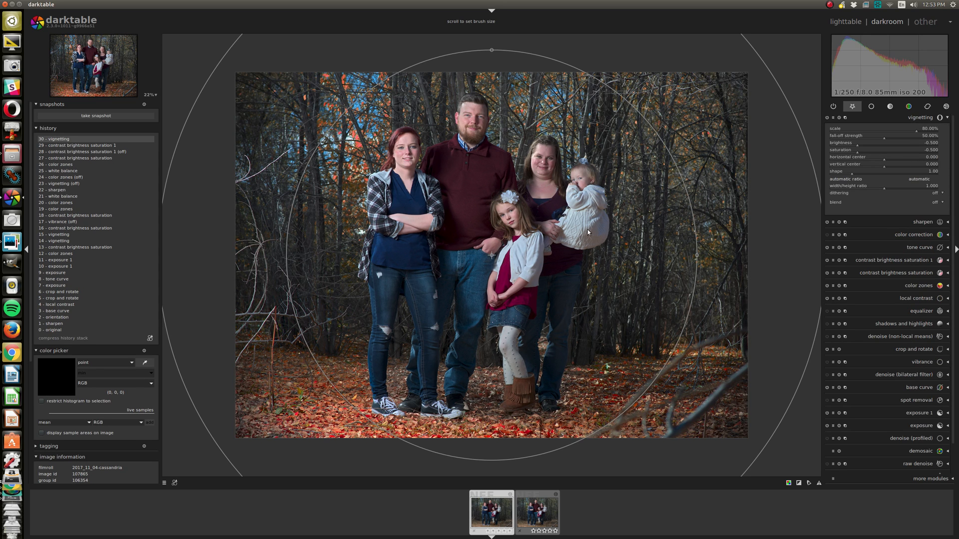
click(696, 255)
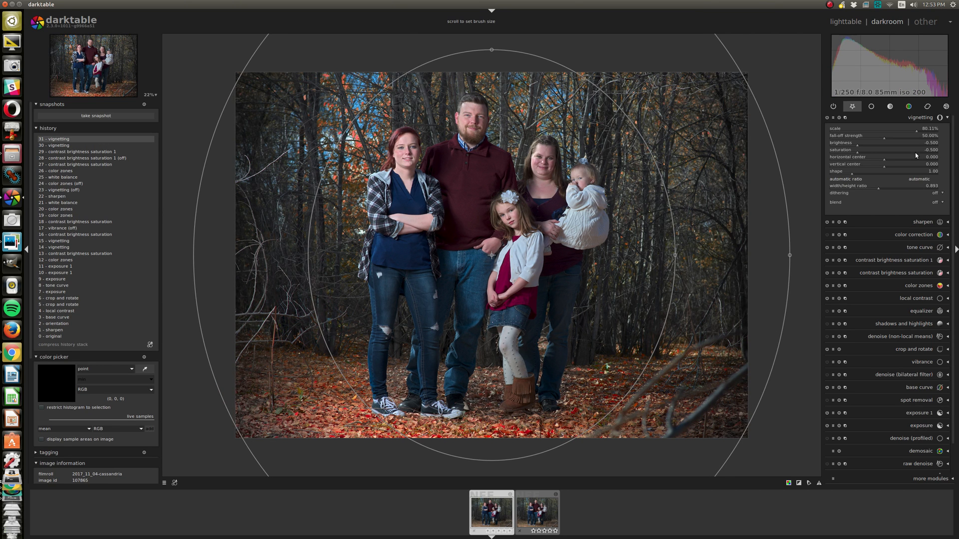
click(856, 152)
click(898, 152)
drag(909, 154, 915, 158)
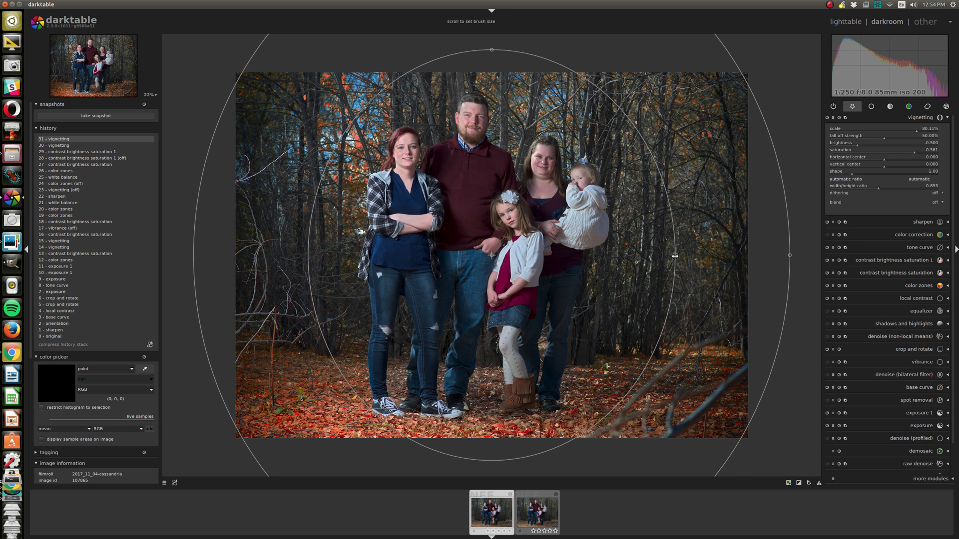
Reshape the vignette to 81.41% scale and 1.009 width/height ratio, moving its center to -0.010 horizontally and -0.018 vertically
drag(676, 256, 700, 256)
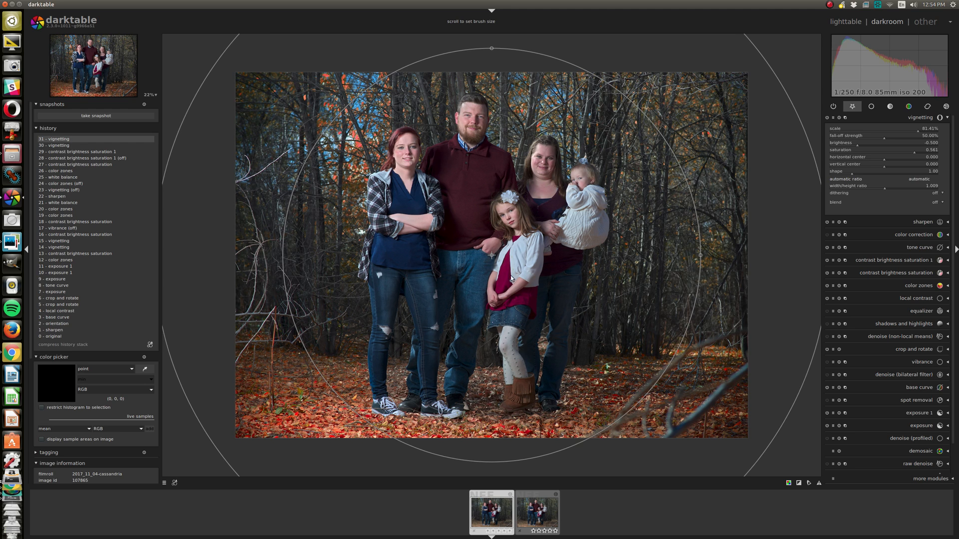
drag(489, 255, 488, 251)
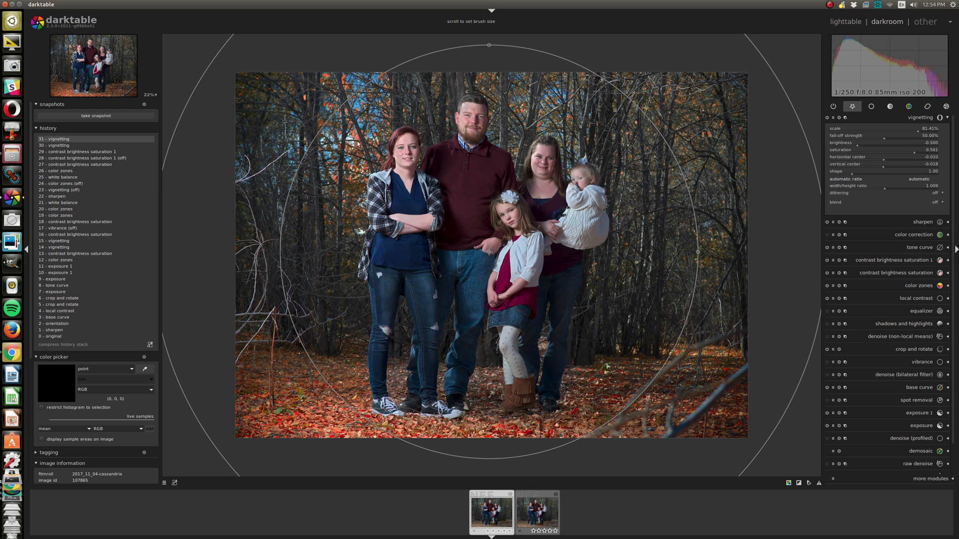
click(918, 117)
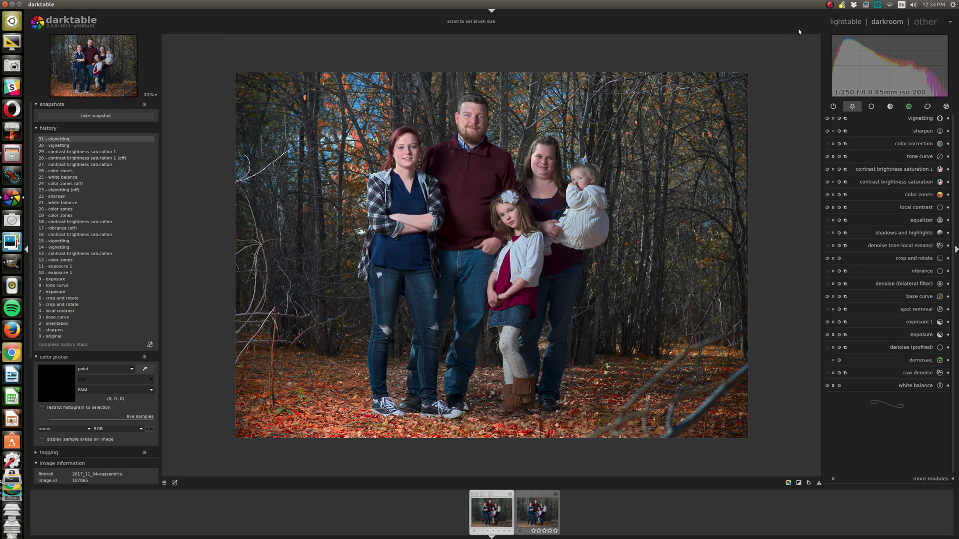
Return to the lighttable and compare the edited photo with its unedited duplicate at full size
key(l)
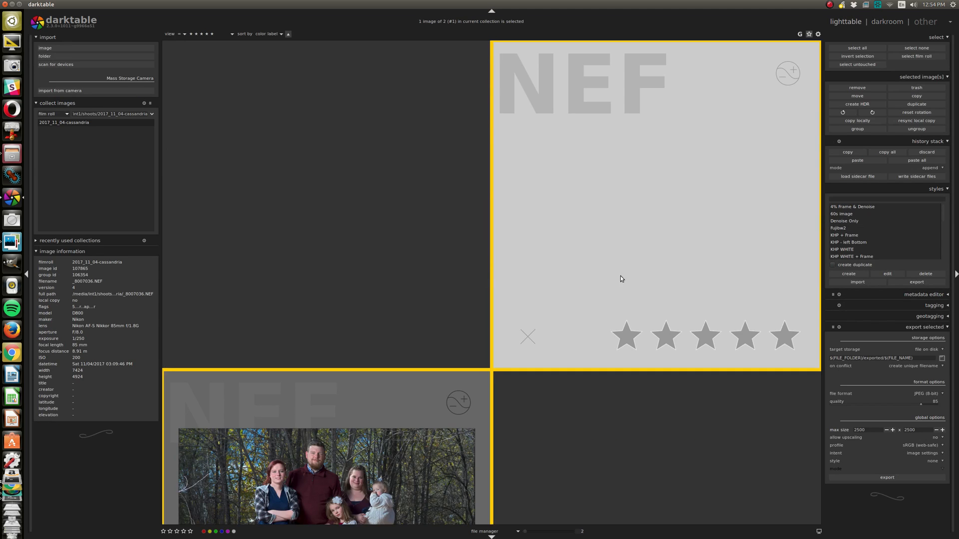
ctrl+scroll(610, 300, up, 1)
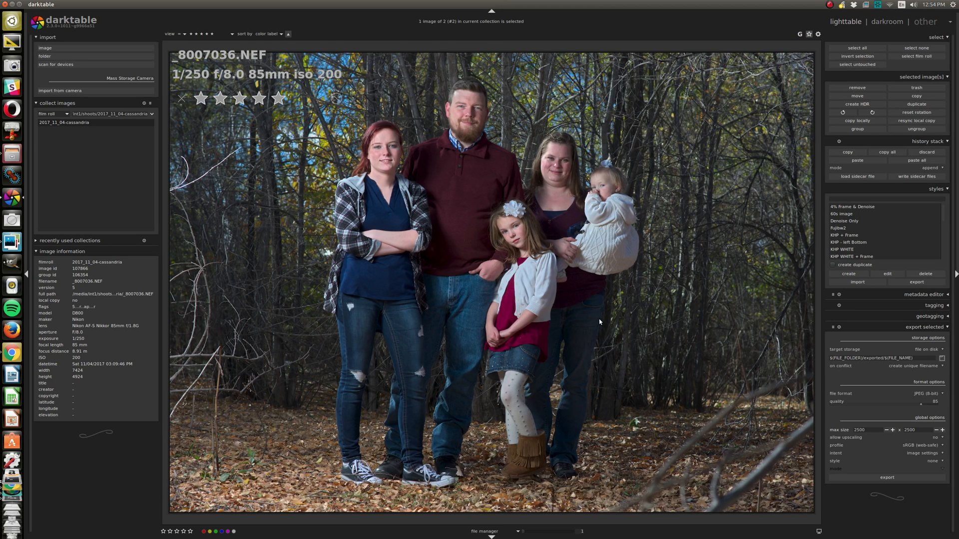
scroll(599, 319, up, 1)
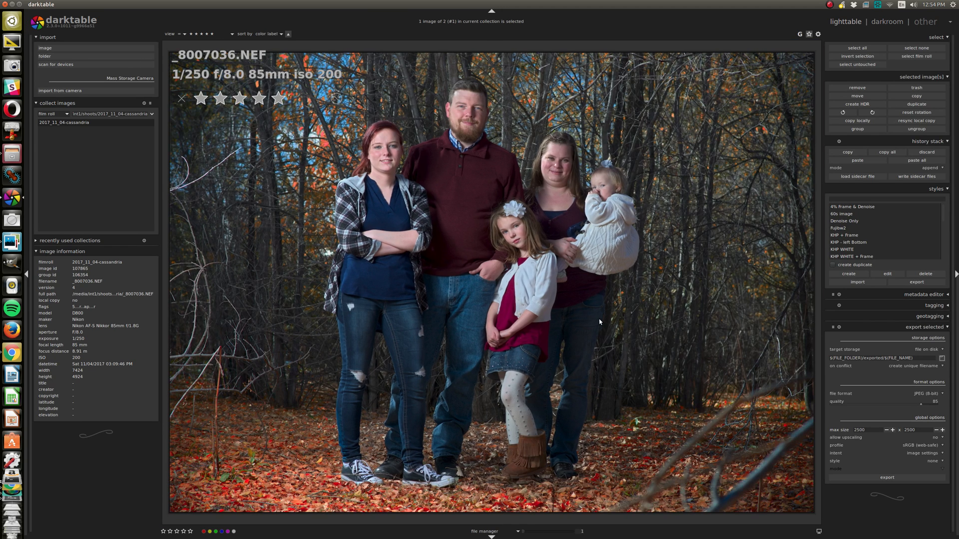
scroll(598, 318, down, 1)
scroll(599, 319, up, 1)
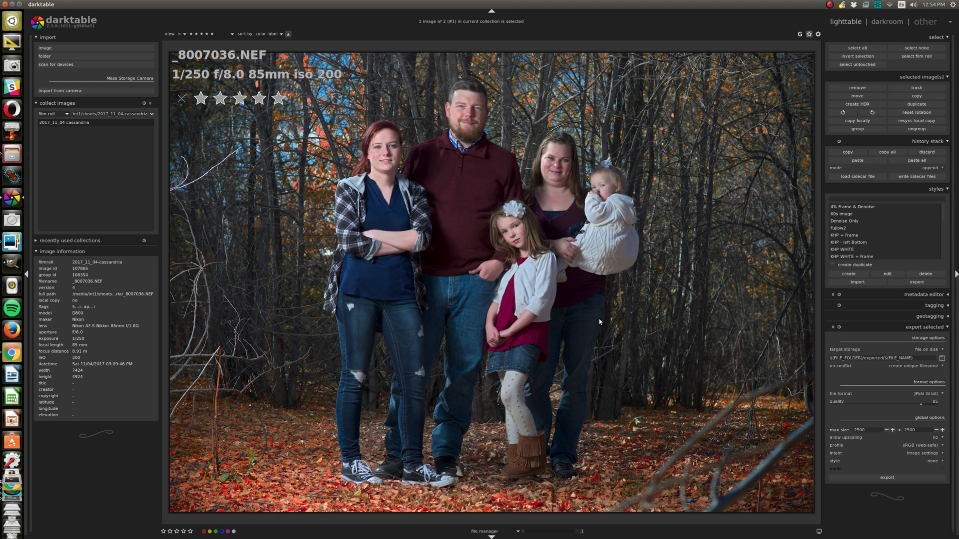
scroll(599, 321, down, 1)
scroll(600, 321, up, 1)
scroll(223, 461, down, 1)
scroll(223, 461, up, 1)
click(830, 5)
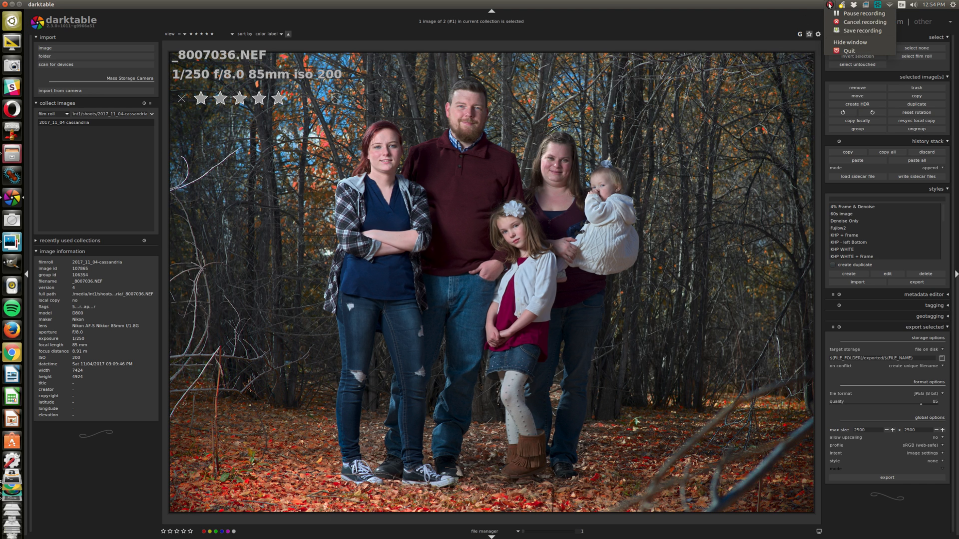